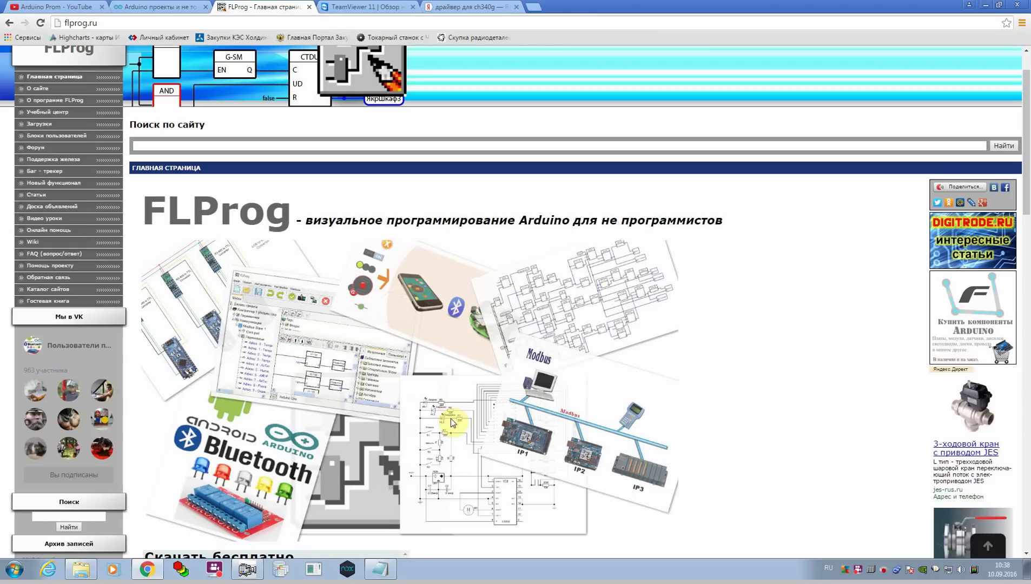
# Open the FLProg site's Загрузки section and look through the file catalogue for the FLProg-1.15 packages for Windows and Linux
pyautogui.scroll(1, 454, 424)
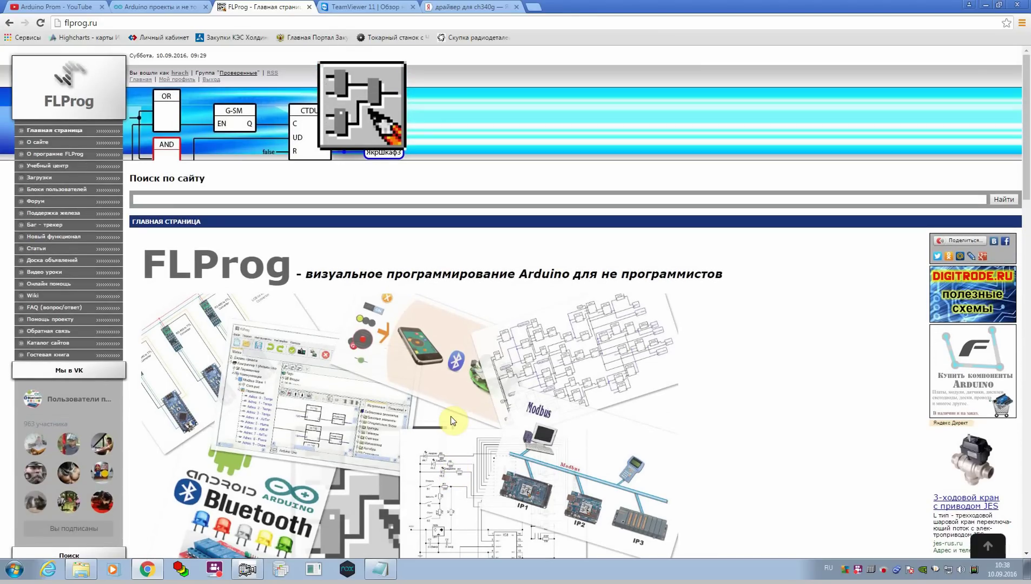
pyautogui.click(43, 179)
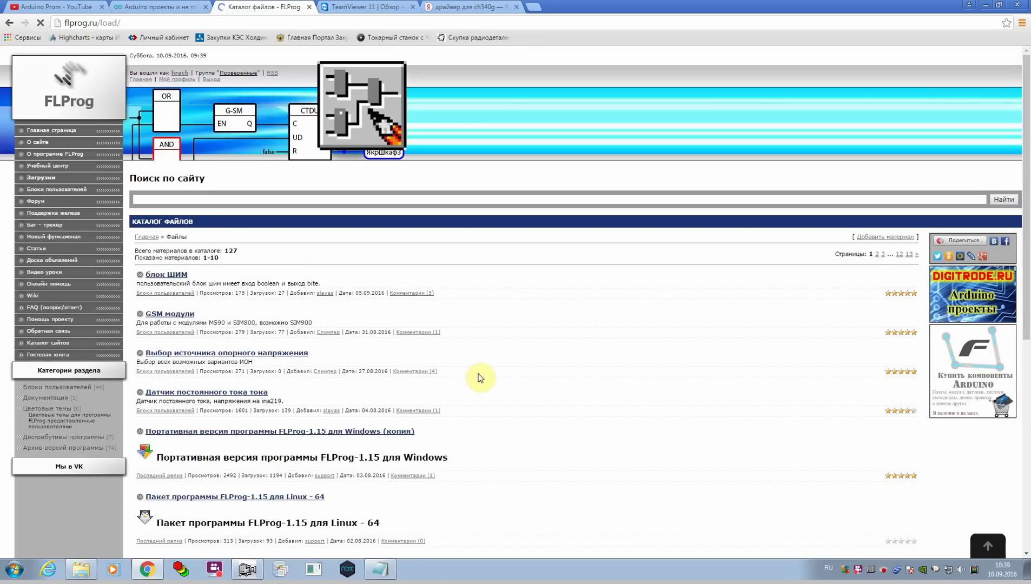
pyautogui.scroll(-4, 481, 376)
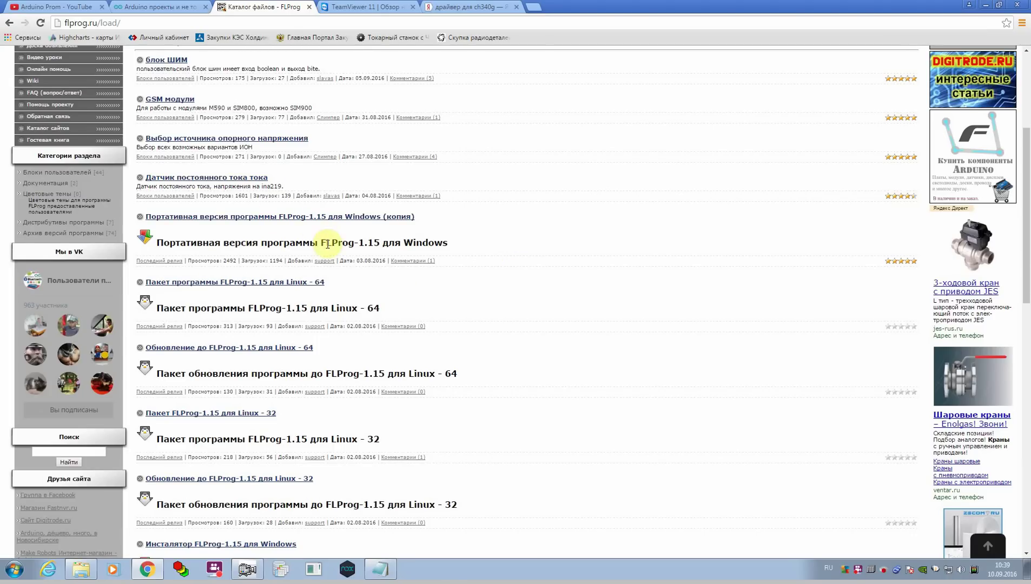
pyautogui.scroll(-5, 427, 257)
pyautogui.scroll(2, 455, 262)
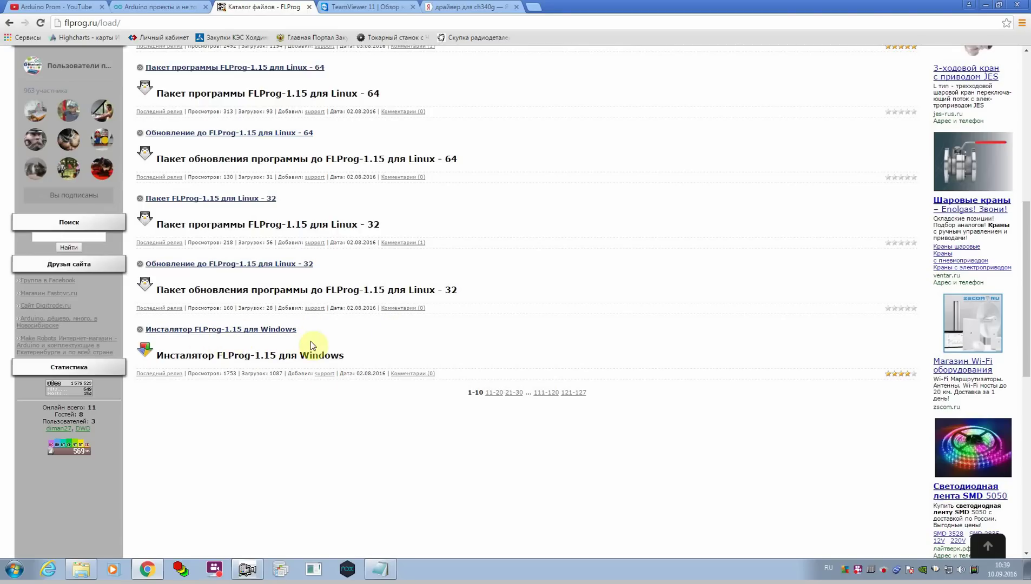
pyautogui.scroll(5, 387, 352)
pyautogui.scroll(-6, 391, 351)
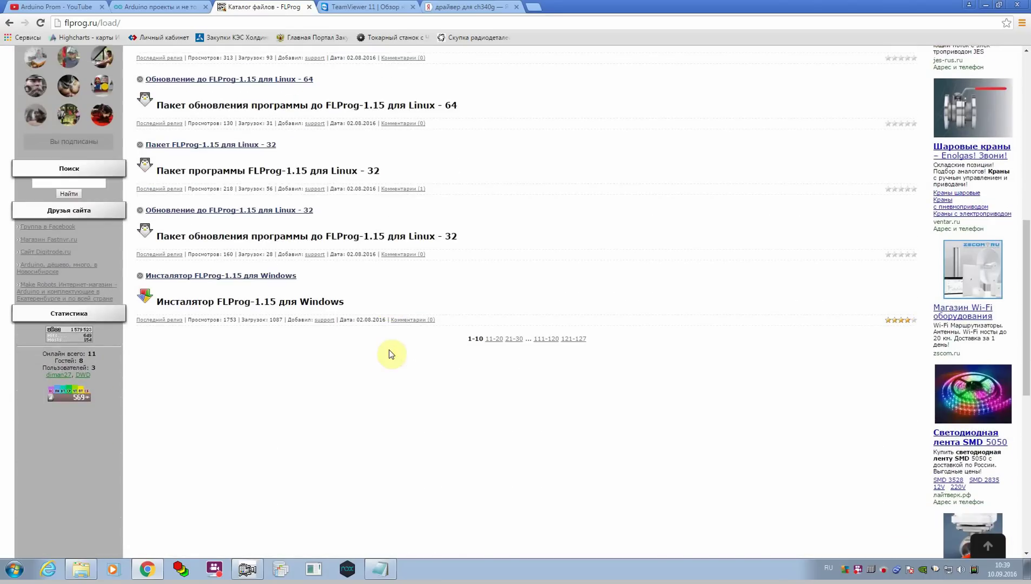
pyautogui.scroll(8, 391, 352)
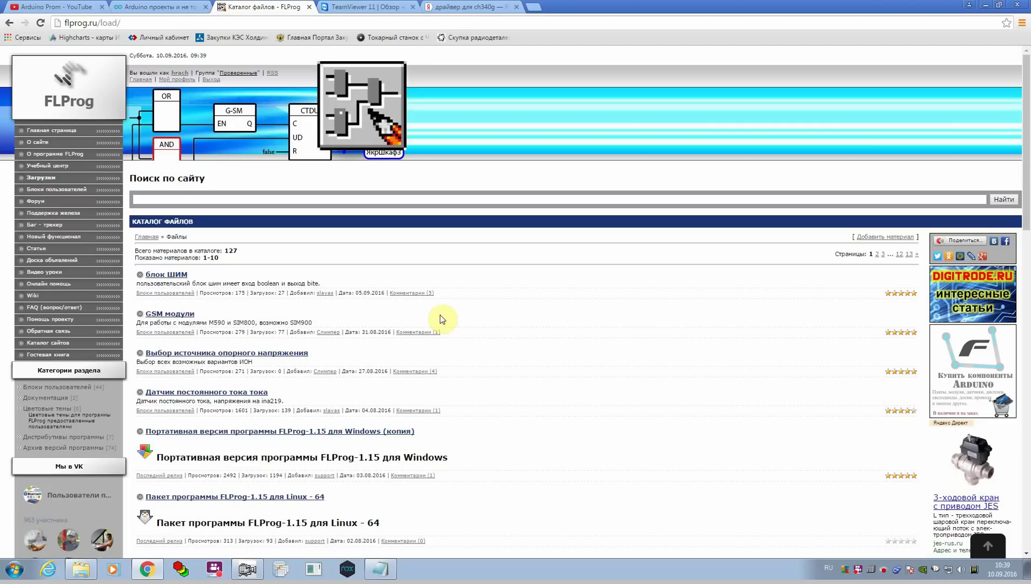
# Switch to the arduinoprom.ru blog and open its "FLProg для начинающих" section
pyautogui.click(157, 8)
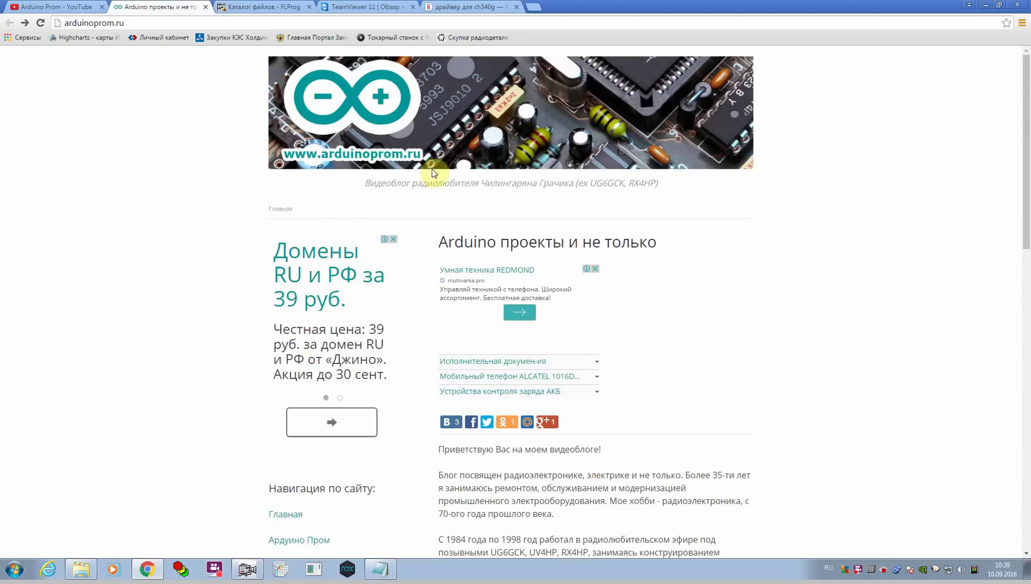
pyautogui.scroll(-6, 639, 323)
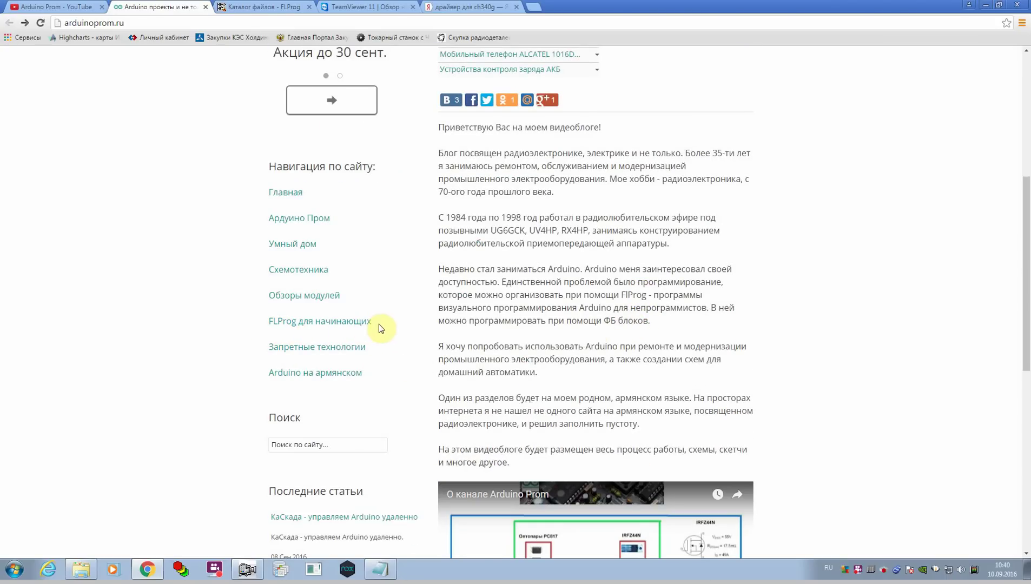
pyautogui.click(346, 321)
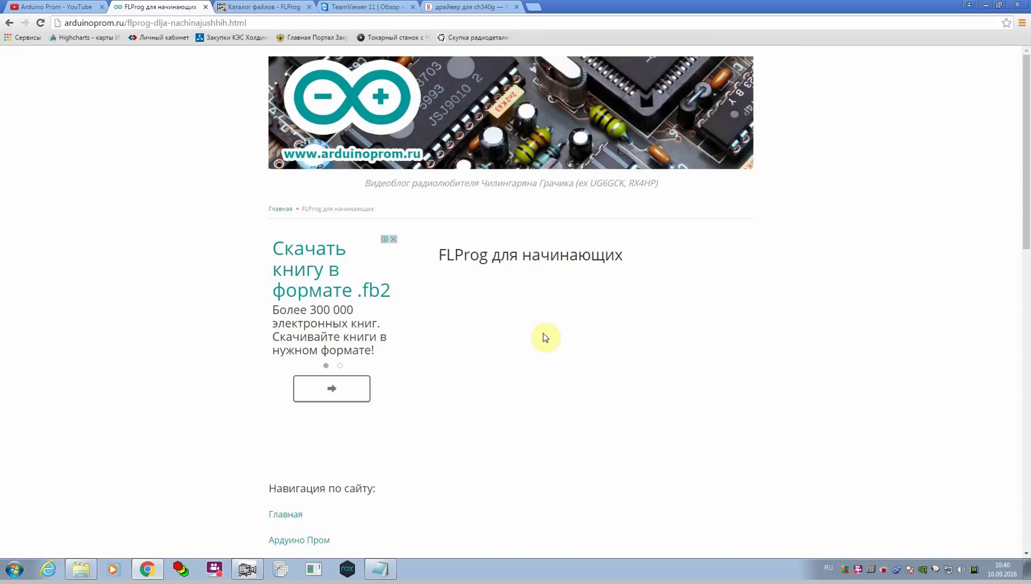
# Return to the FLProg file catalogue and bring up the Amcap camera view of the Arduino UNO board
pyautogui.click(260, 8)
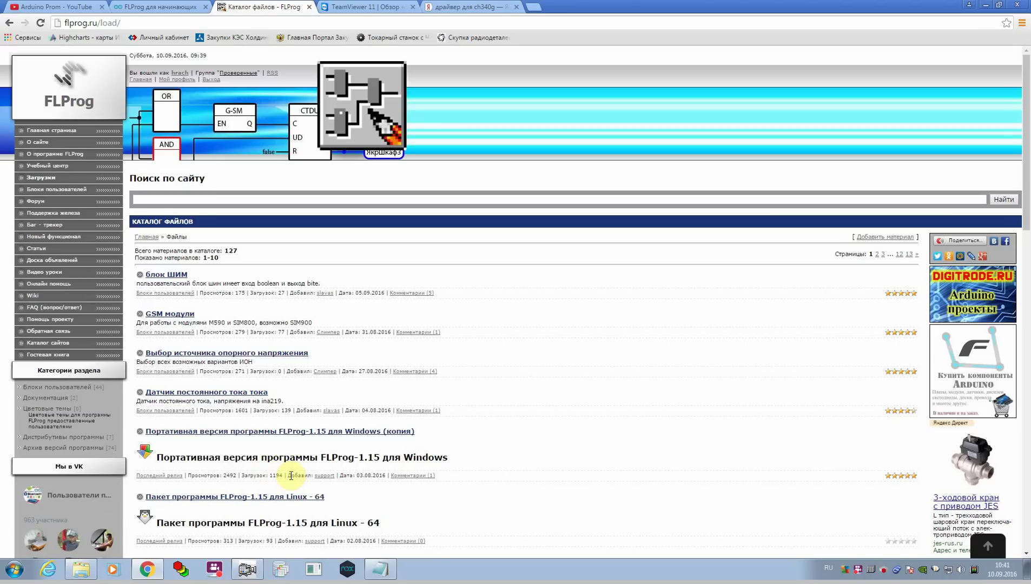
pyautogui.click(247, 571)
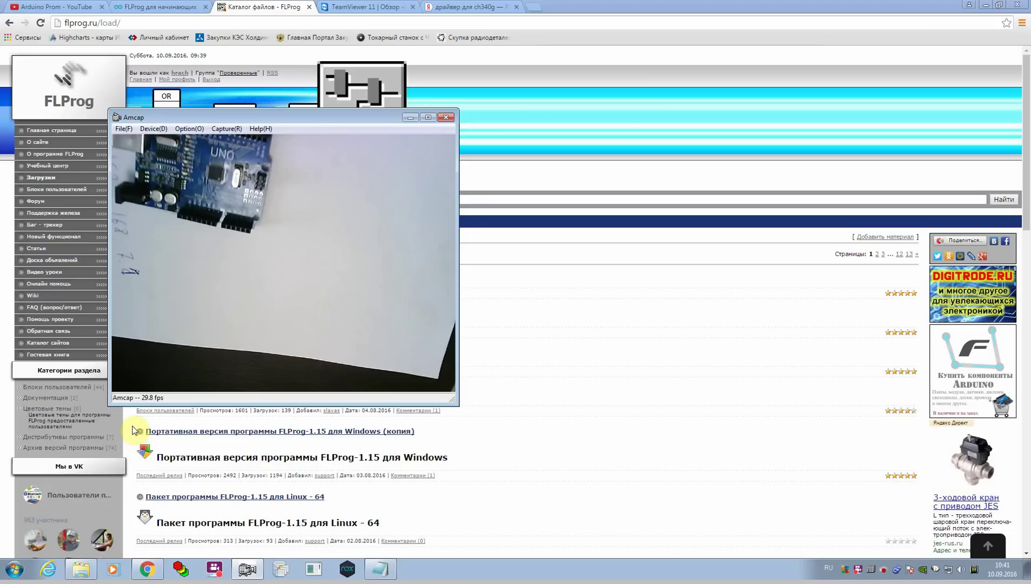
pyautogui.click(447, 119)
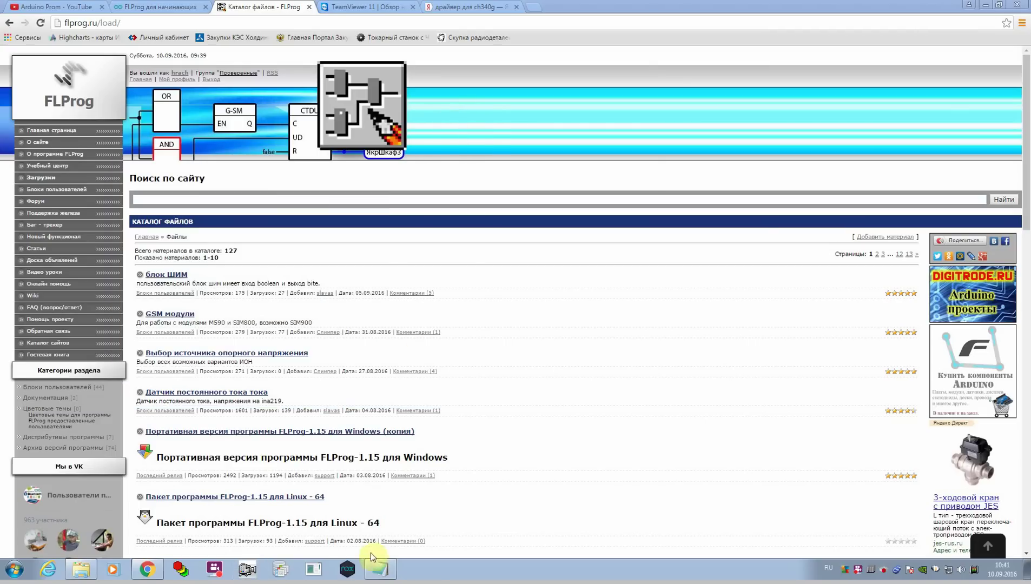
pyautogui.click(248, 570)
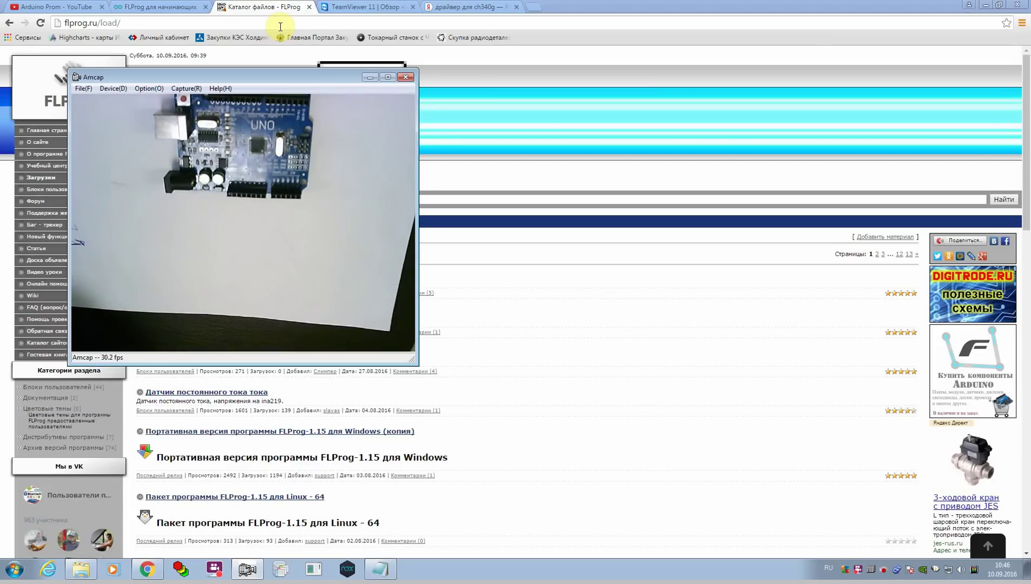
# Open the арду.рф and arduino-project.net pages on the CH340G driver from the Yandex search results
pyautogui.click(453, 7)
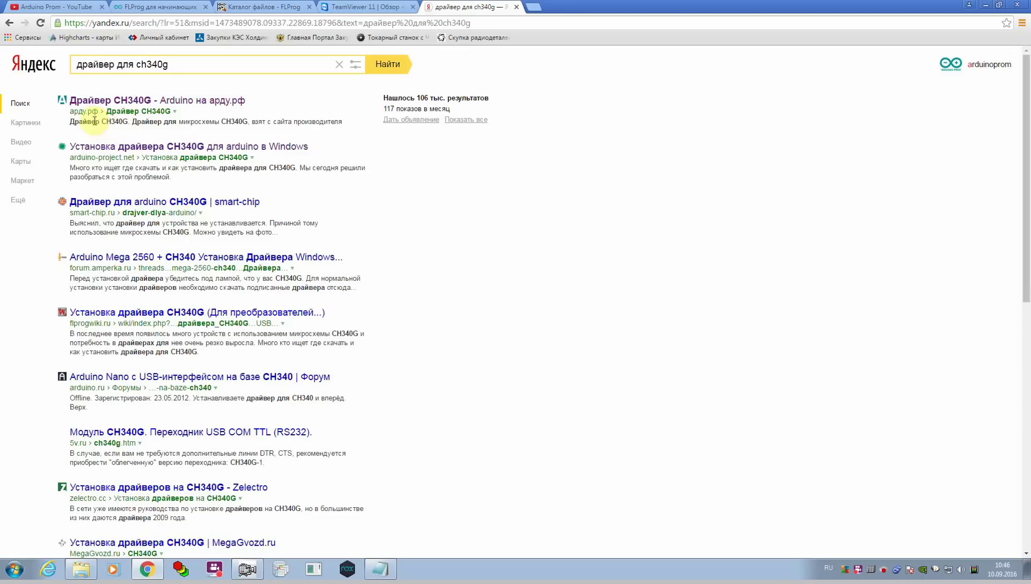
pyautogui.click(116, 101)
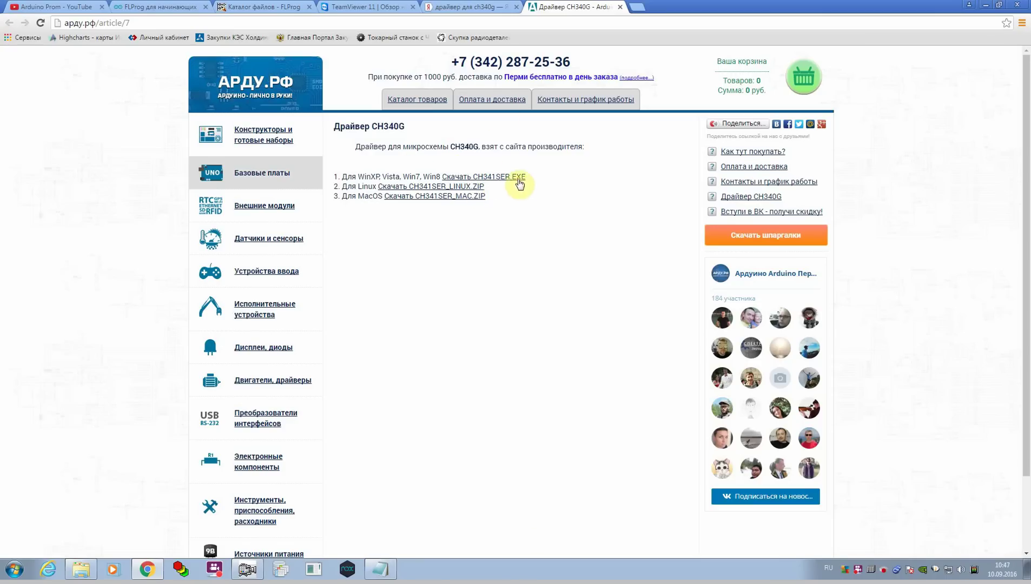
pyautogui.click(479, 11)
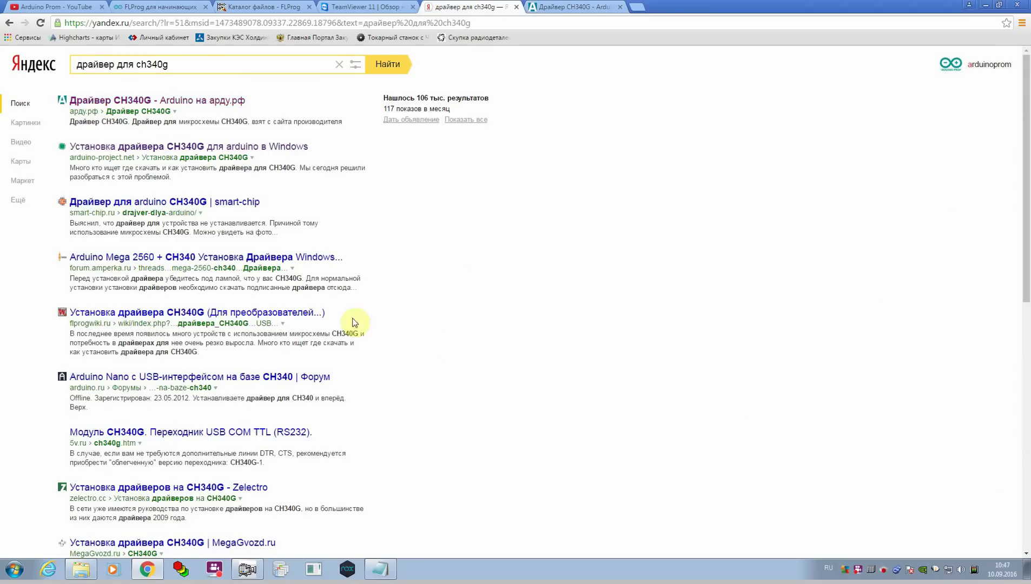
pyautogui.click(190, 151)
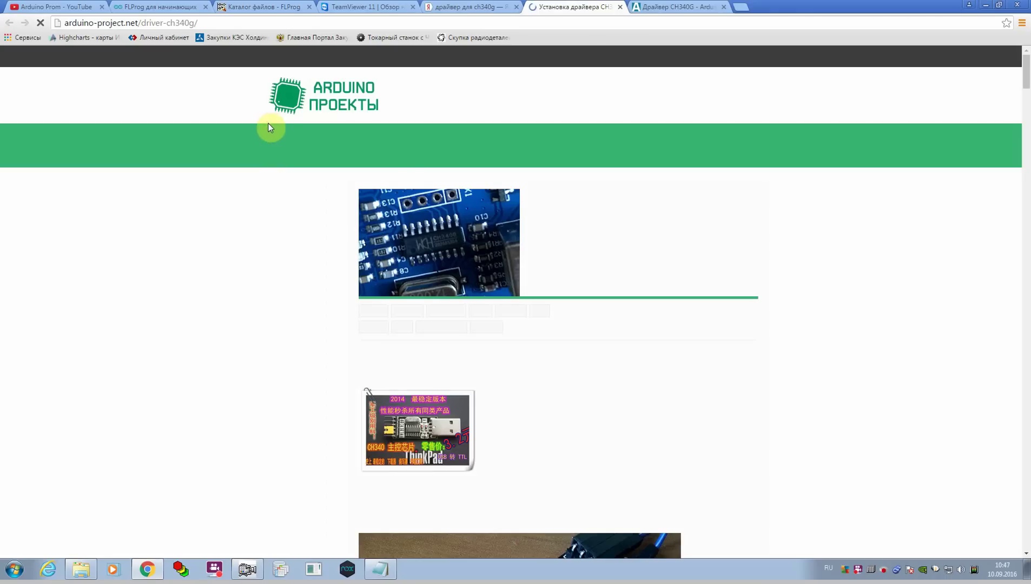
# Examine the arduino-project.net article's board photos, CH340G description and driver installation section
pyautogui.scroll(-5, 782, 298)
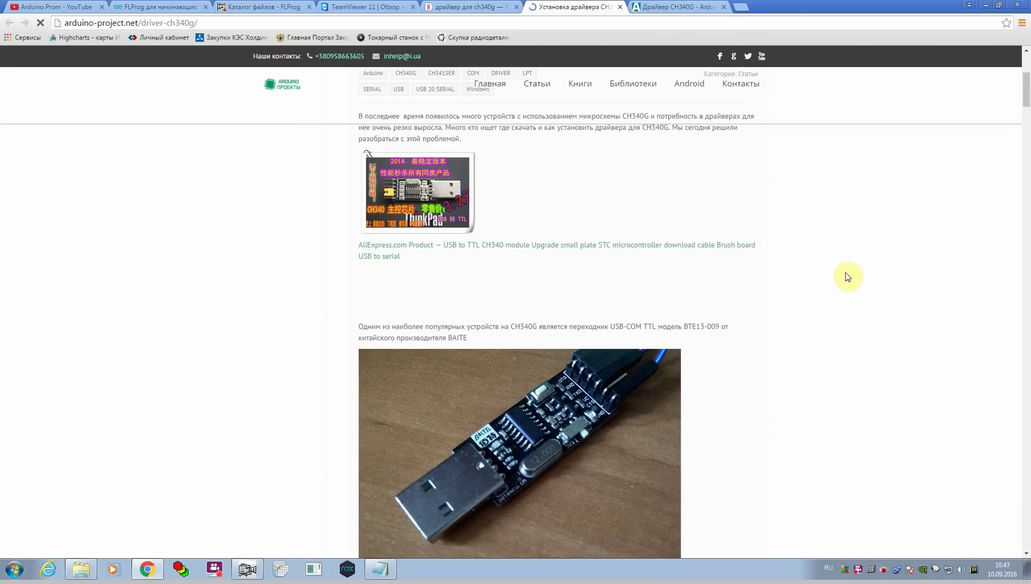
pyautogui.scroll(-10, 847, 278)
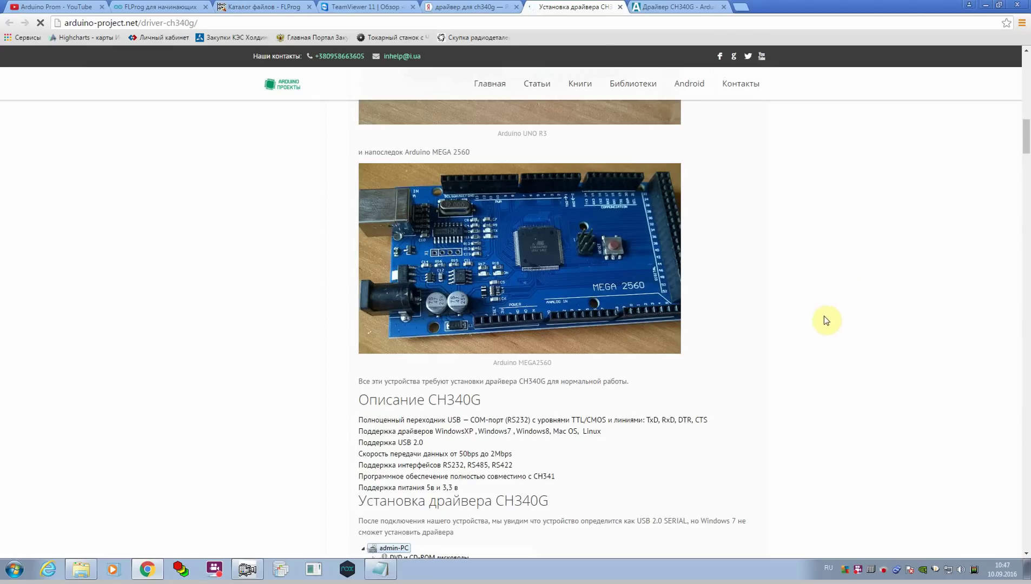
pyautogui.scroll(7, 831, 301)
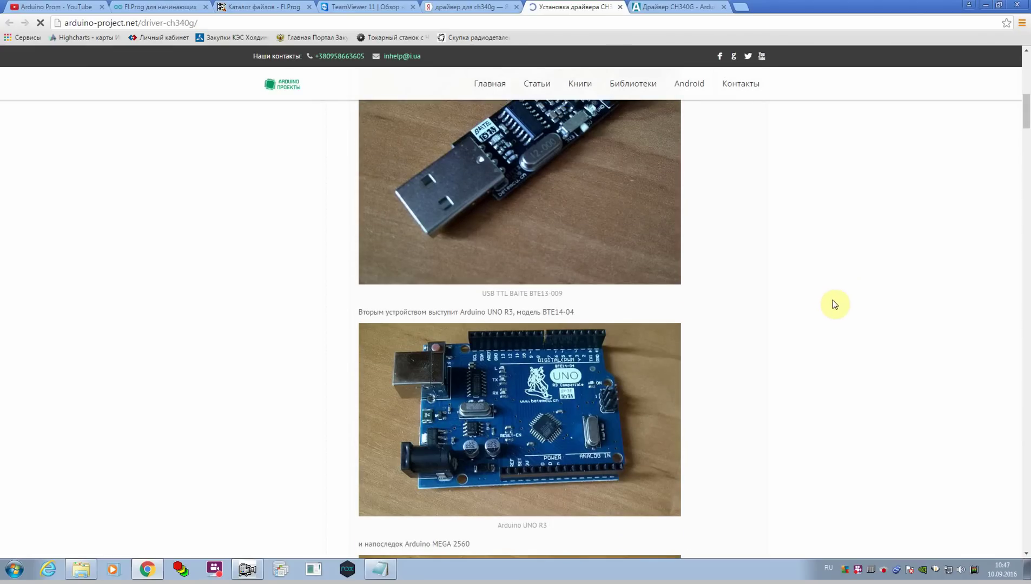
pyautogui.scroll(-7, 835, 304)
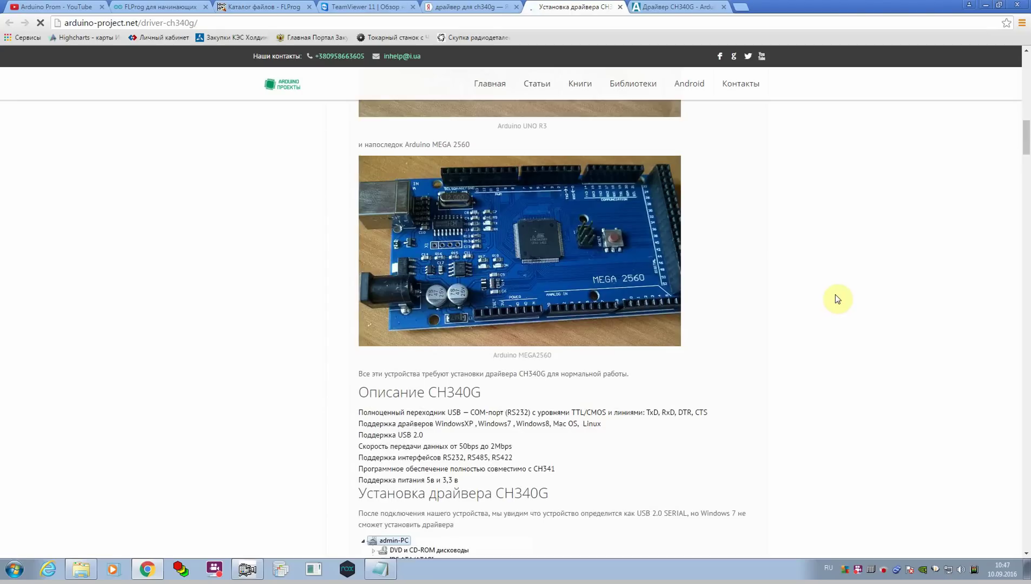
pyautogui.scroll(-5, 838, 299)
pyautogui.scroll(-6, 840, 296)
pyautogui.scroll(11, 841, 296)
pyautogui.scroll(-2, 845, 290)
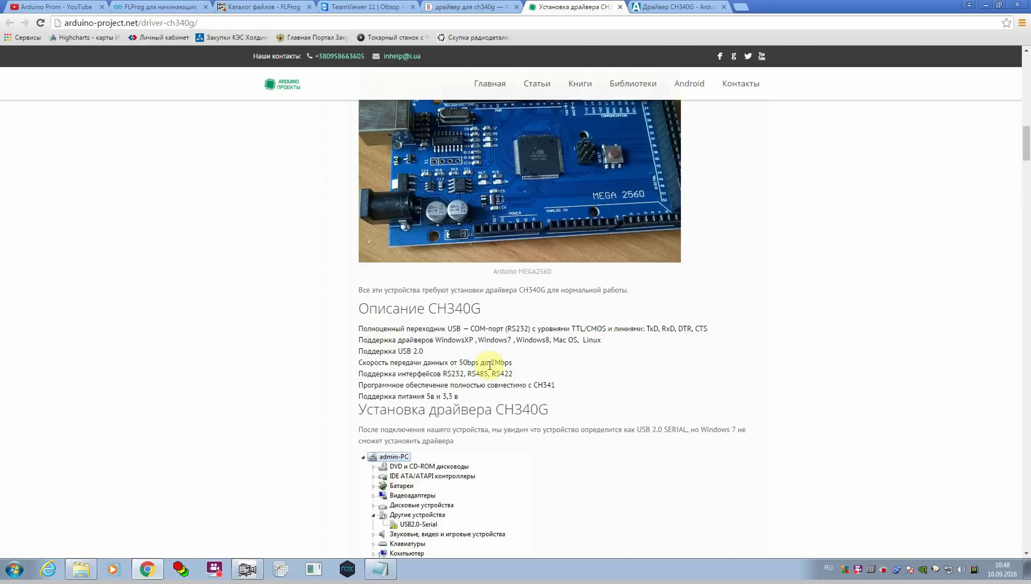
pyautogui.scroll(7, 566, 363)
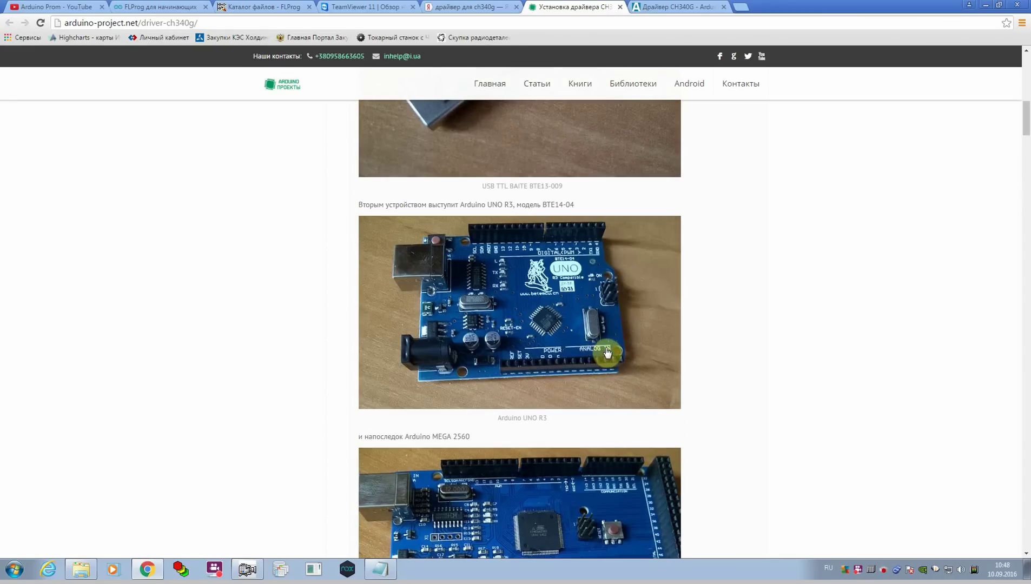
pyautogui.scroll(-5, 679, 335)
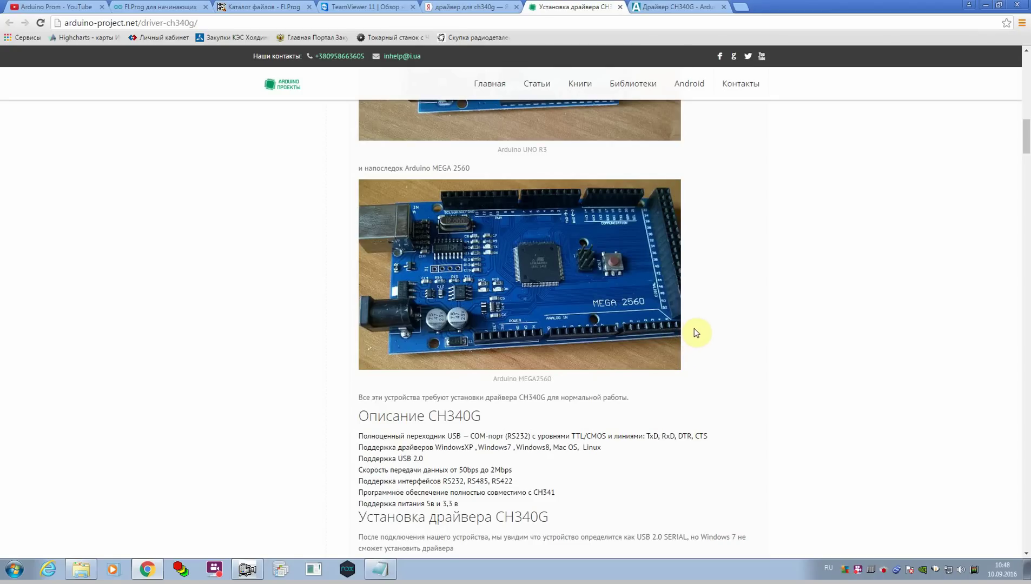
pyautogui.scroll(1, 733, 360)
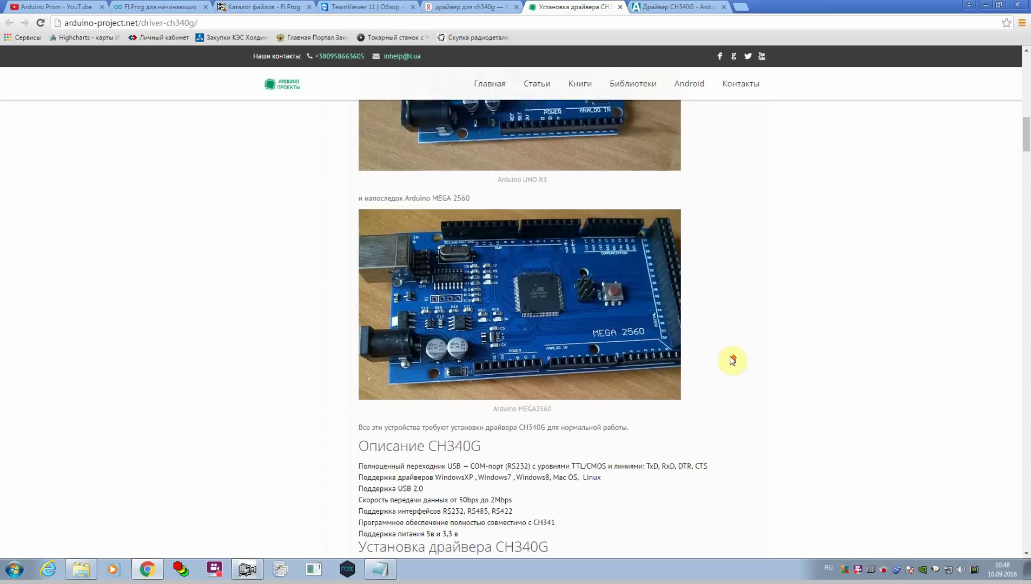
pyautogui.scroll(6, 732, 360)
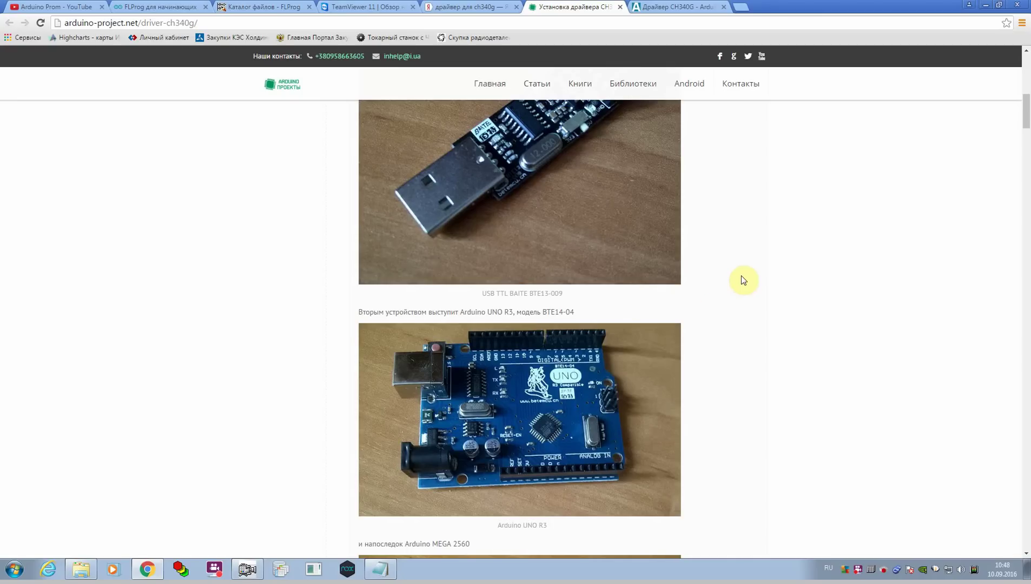
# Minimize the browser and close the Amcap camera window to uncover the "FLProg для начинающих" folder
pyautogui.click(986, 6)
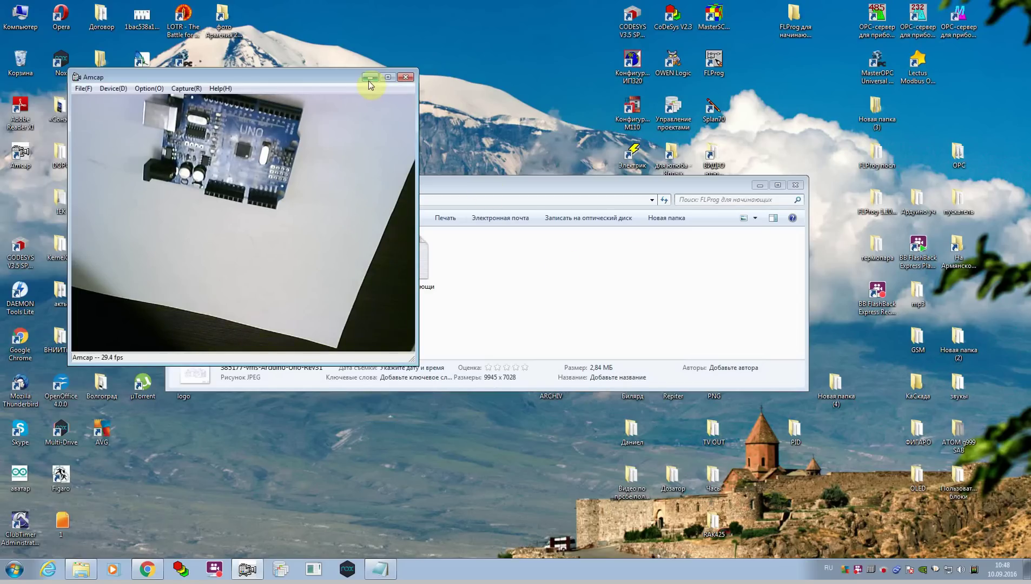
pyautogui.click(369, 78)
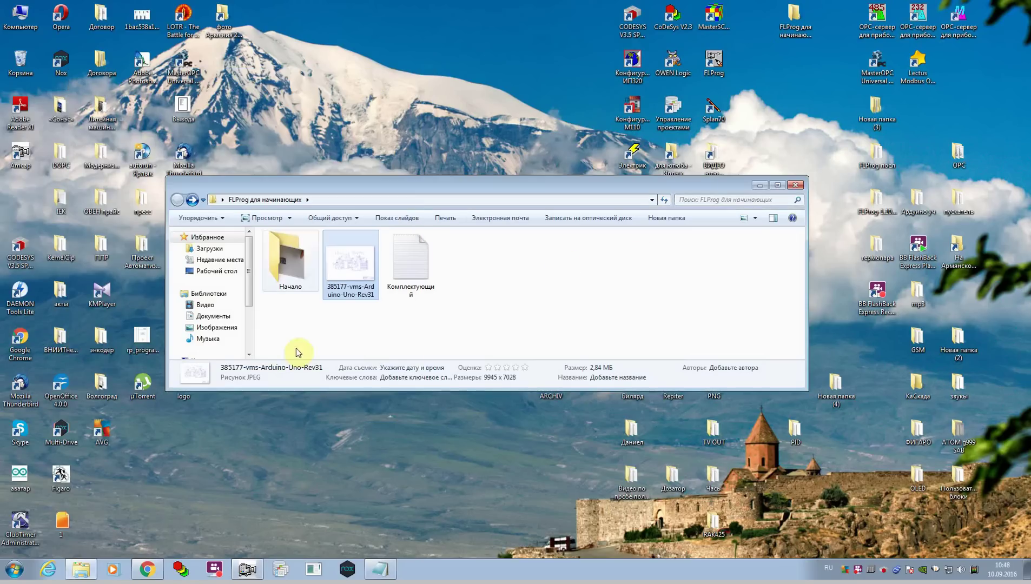
pyautogui.hotkey('alt', 'Tab')
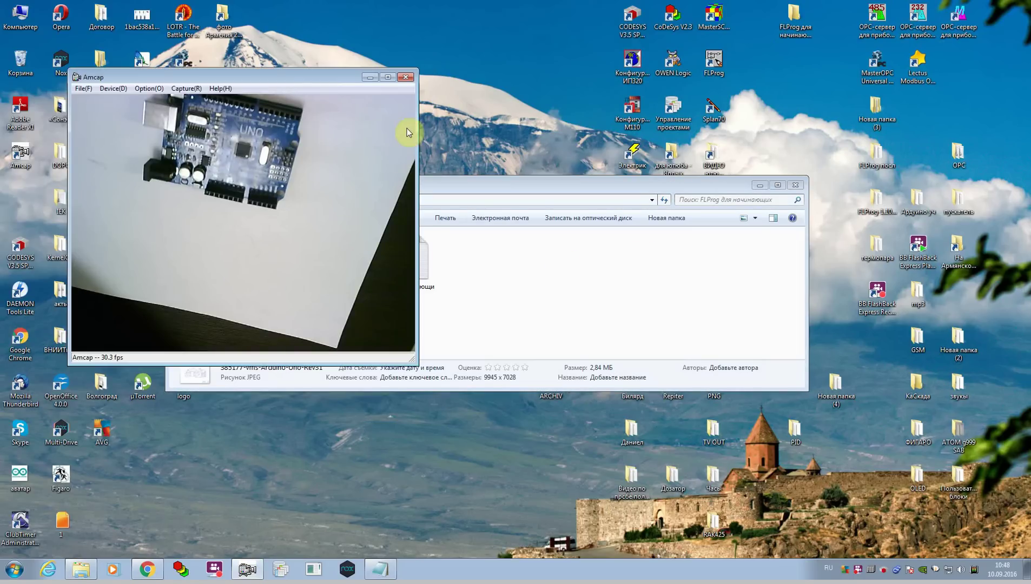
pyautogui.click(406, 78)
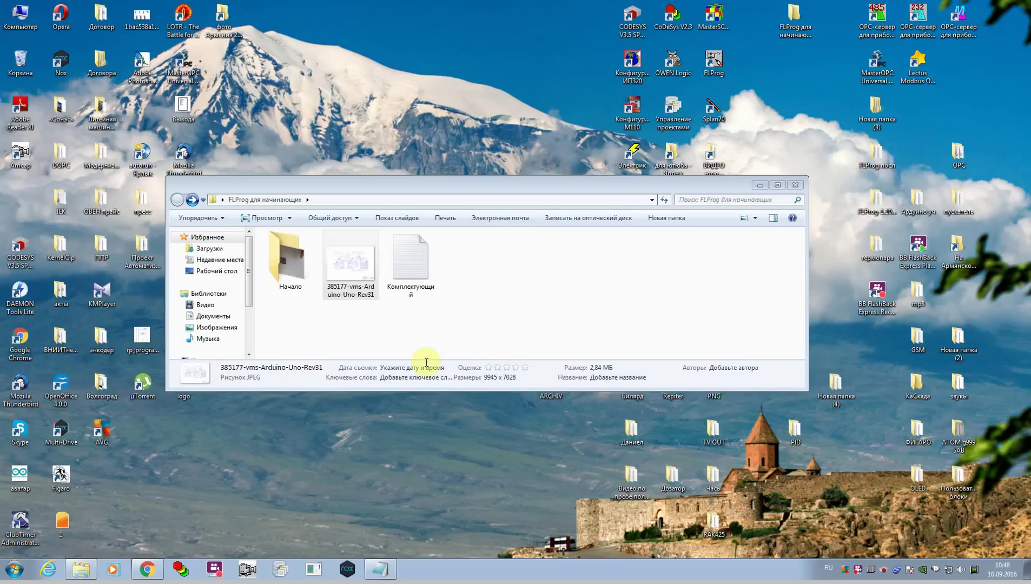
# Play the DSCN0695 video from the Начало folder in Windows Media Player (Проигрыватель Windows Media) and show it full screen
pyautogui.click(288, 259)
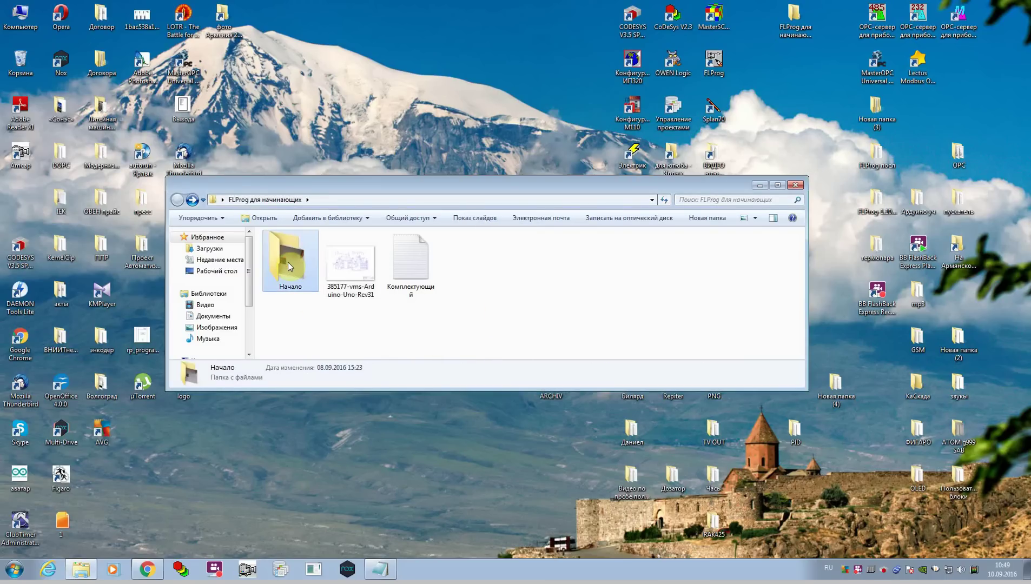
pyautogui.doubleClick(288, 262)
pyautogui.click(296, 238)
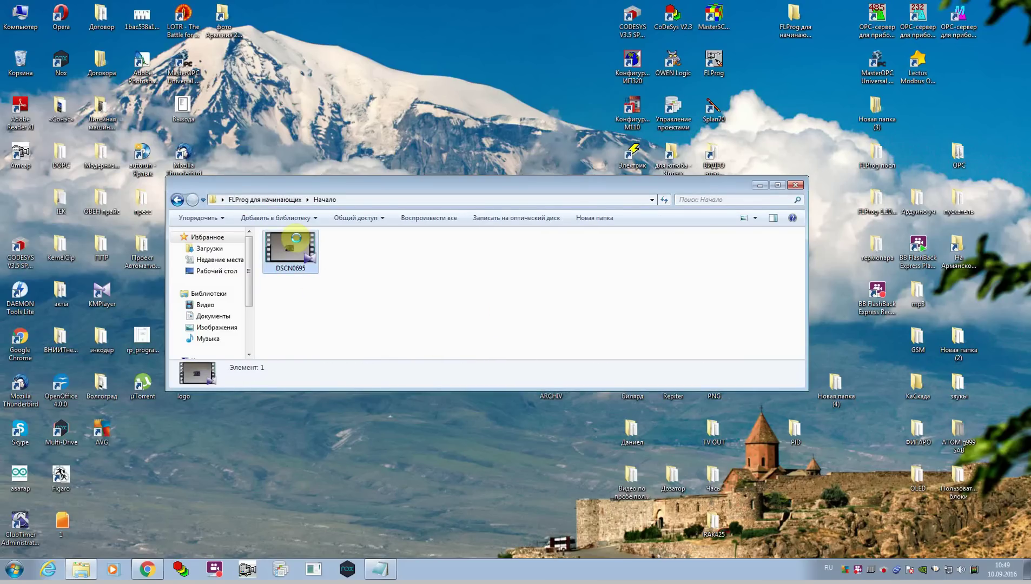
pyautogui.rightClick(297, 241)
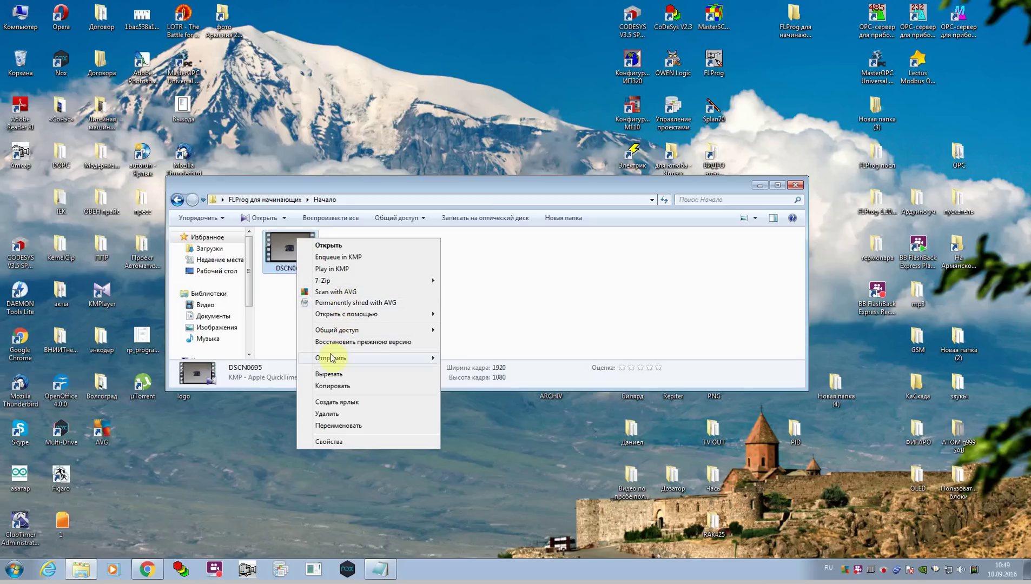
pyautogui.moveTo(386, 320)
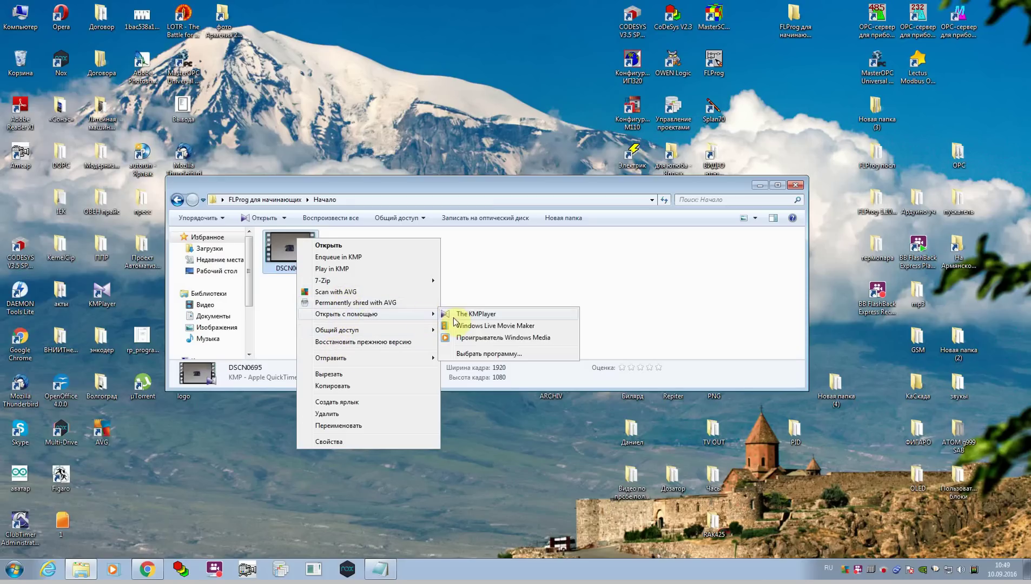
pyautogui.click(476, 342)
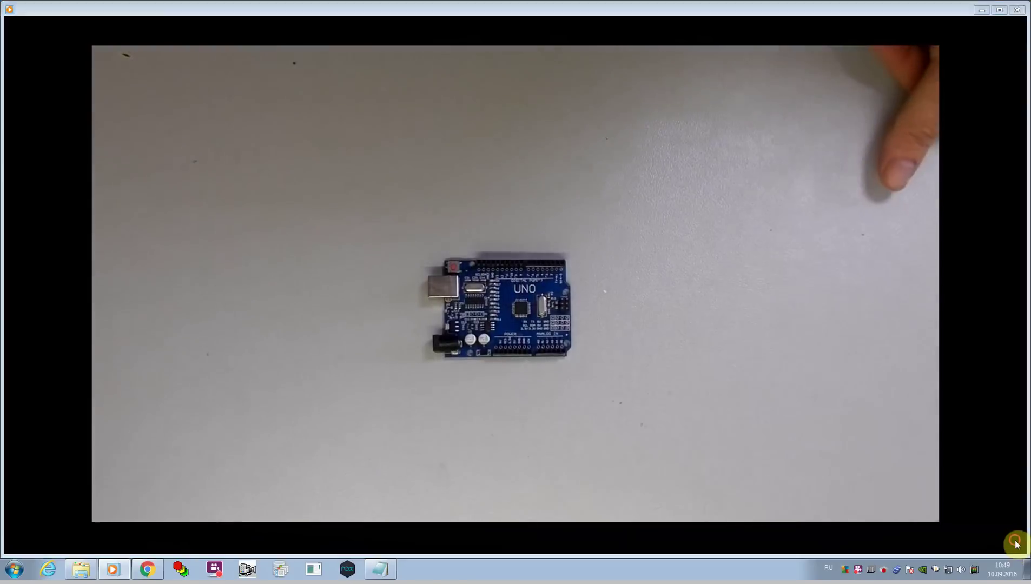
pyautogui.doubleClick(1019, 550)
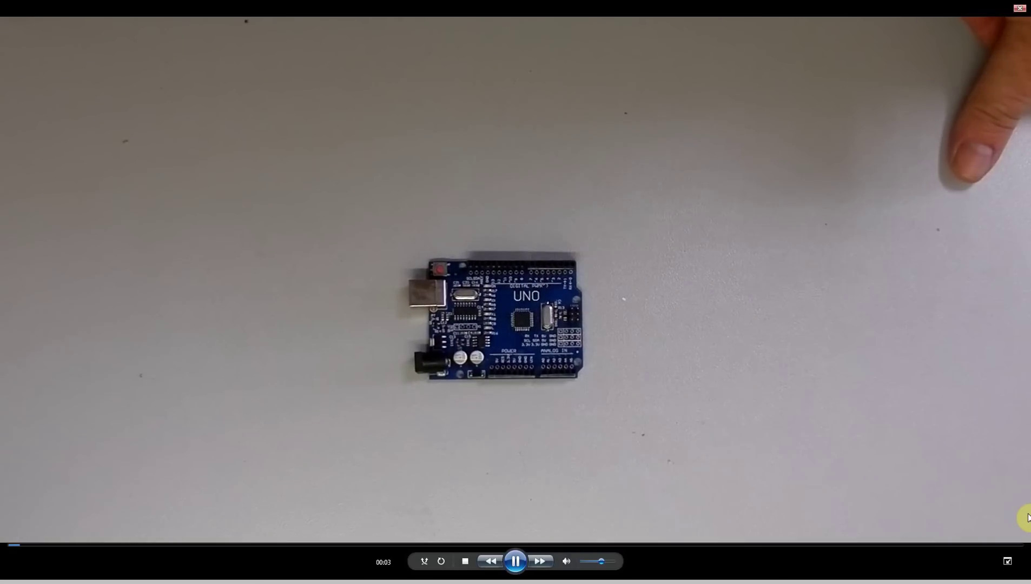